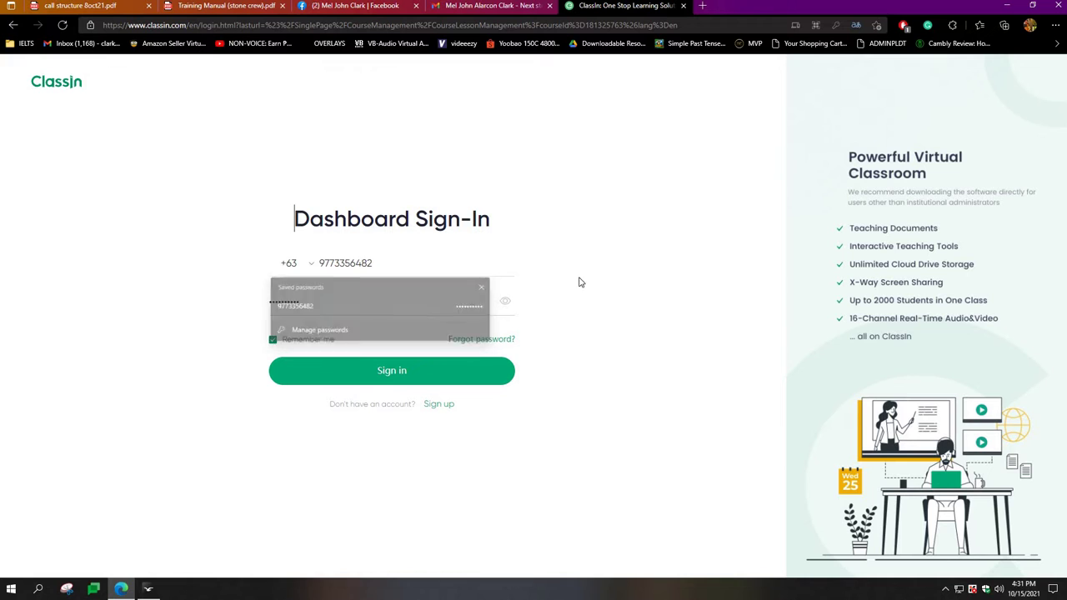
Sign in to the dashboard with the saved phone number and password, and complete the anti-bot verification code.
left_click(290, 304)
left_click(624, 344)
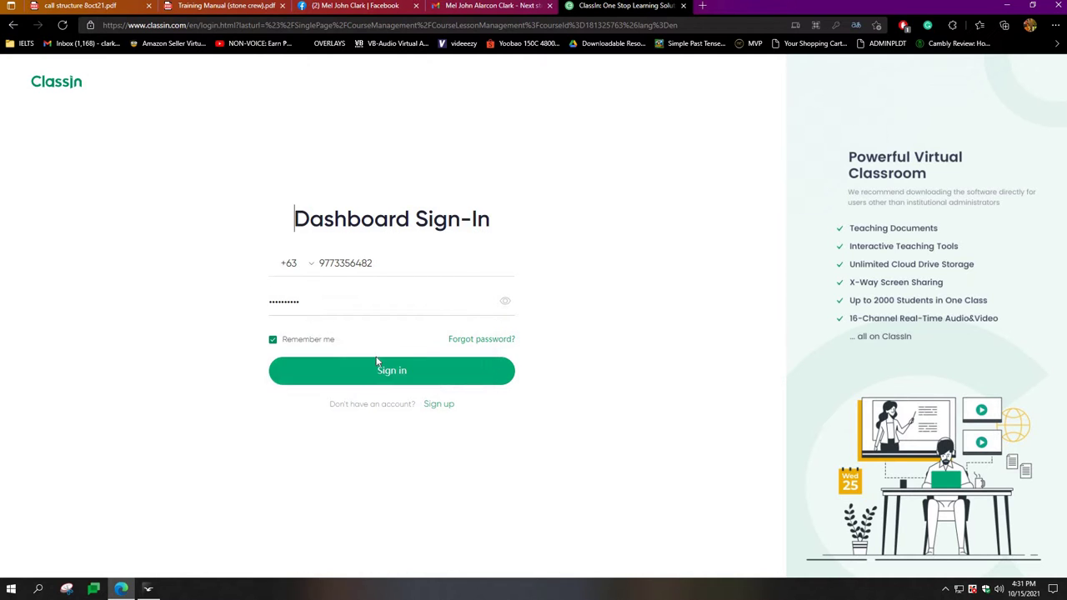
left_click(363, 372)
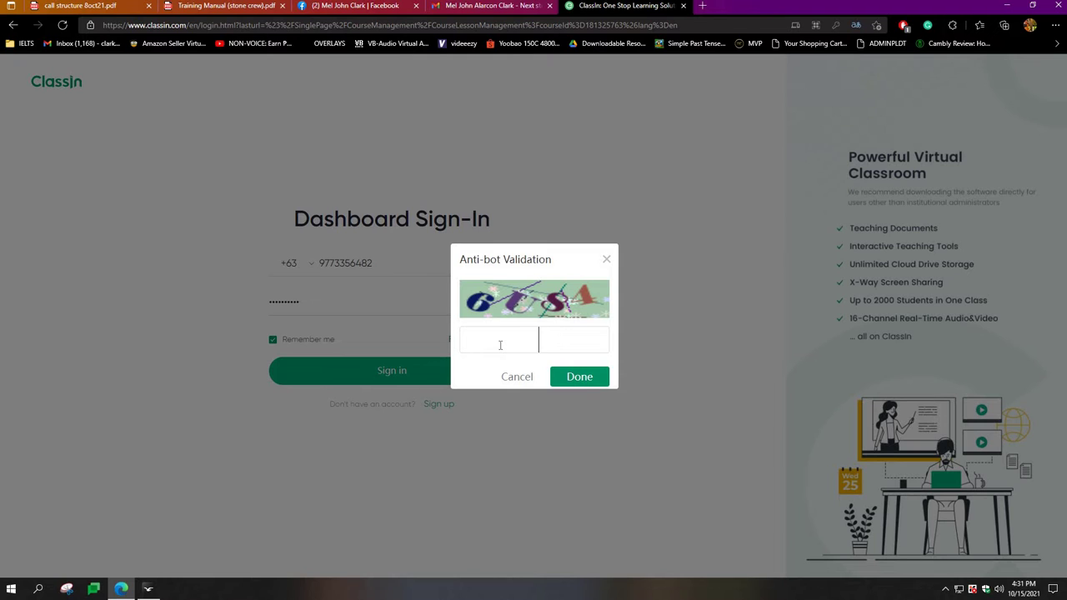
type("6U84")
left_click(572, 376)
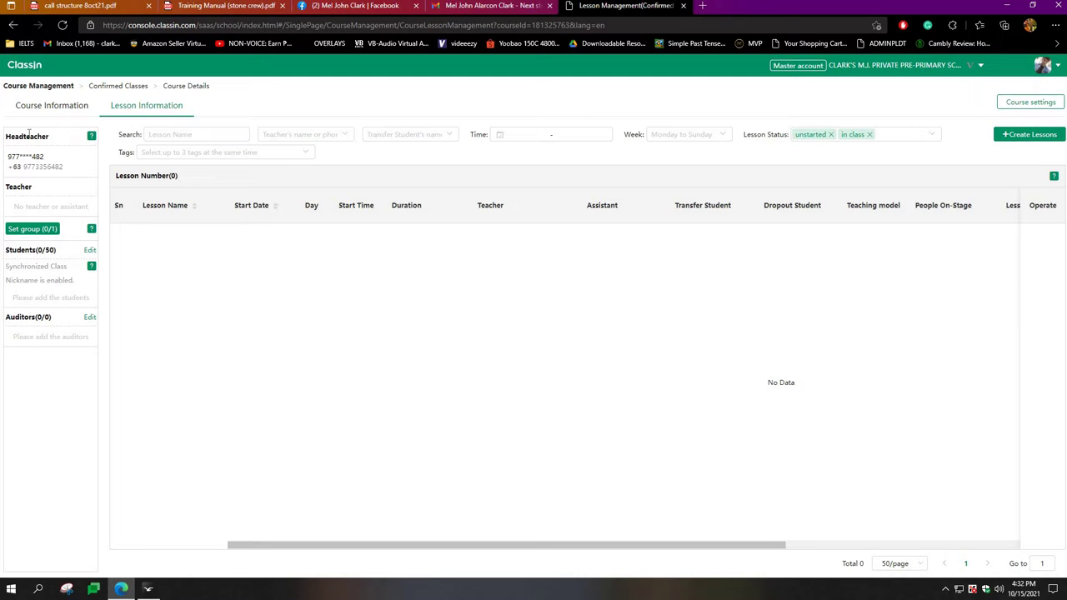
Start creating a lesson and name it with the student's first name in possessive form followed by "Class".
mouse_move(52, 165)
left_click(1006, 138)
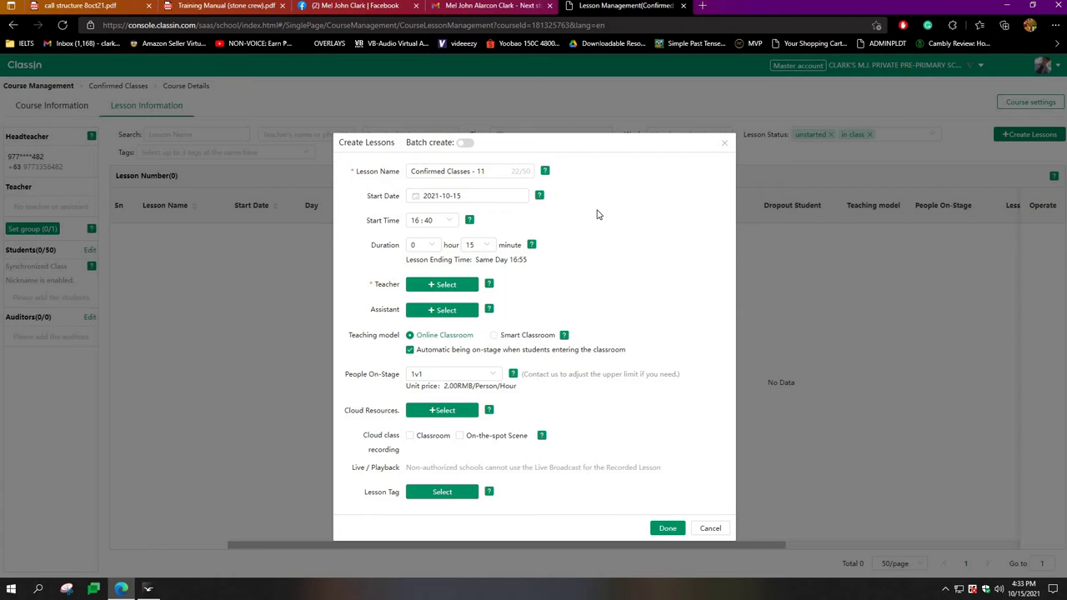
triple_click(486, 171)
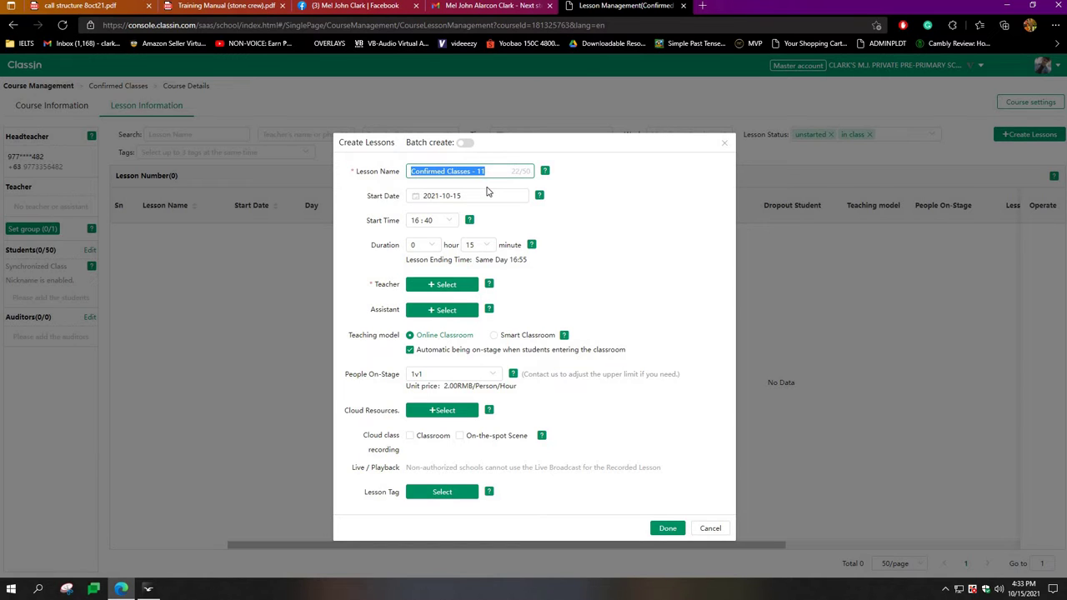
type("William")
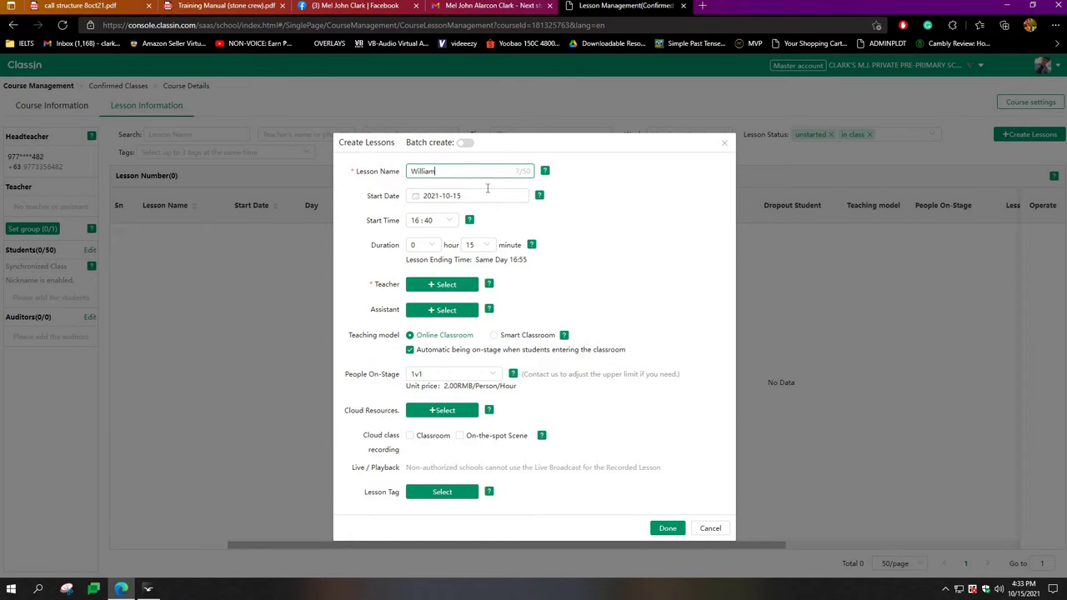
type("'s Class")
Set the lesson's start date to 2021-10-16 and its start time to 20:00.
left_click(473, 195)
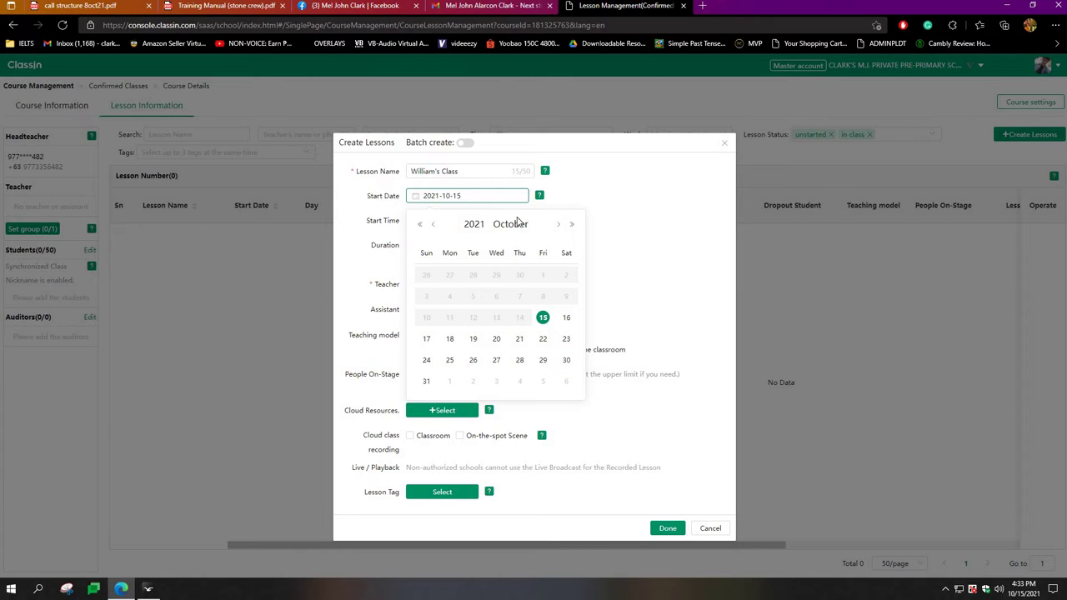
left_click(567, 319)
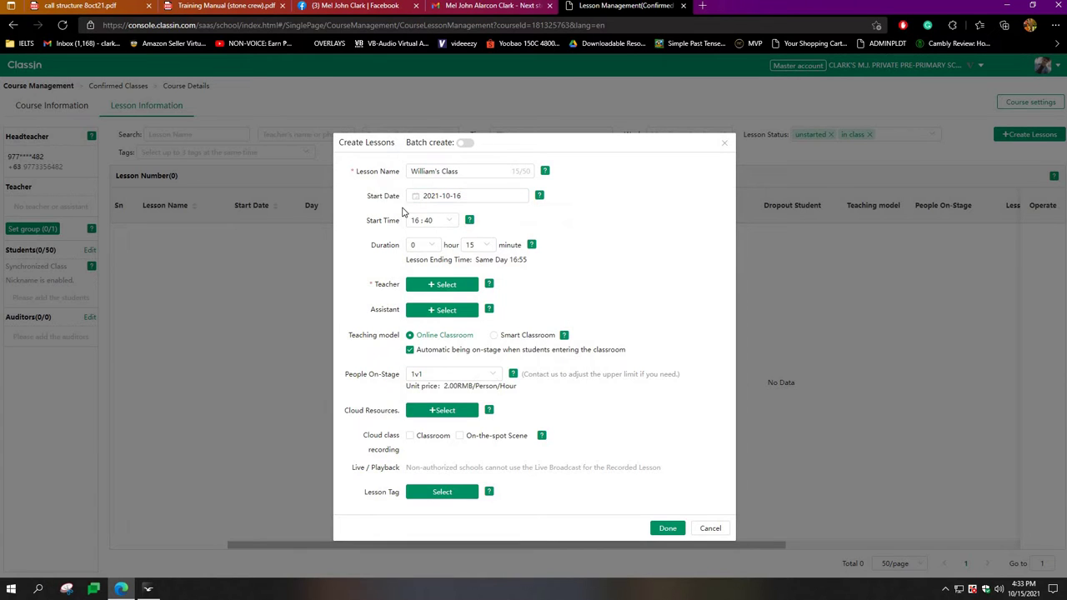
left_click(447, 224)
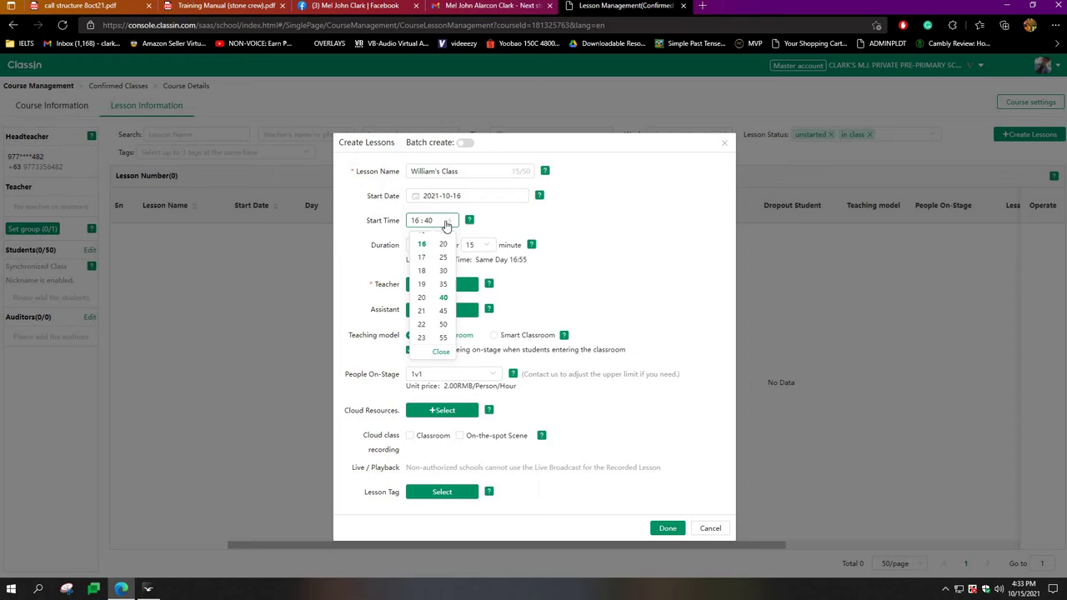
left_click(422, 297)
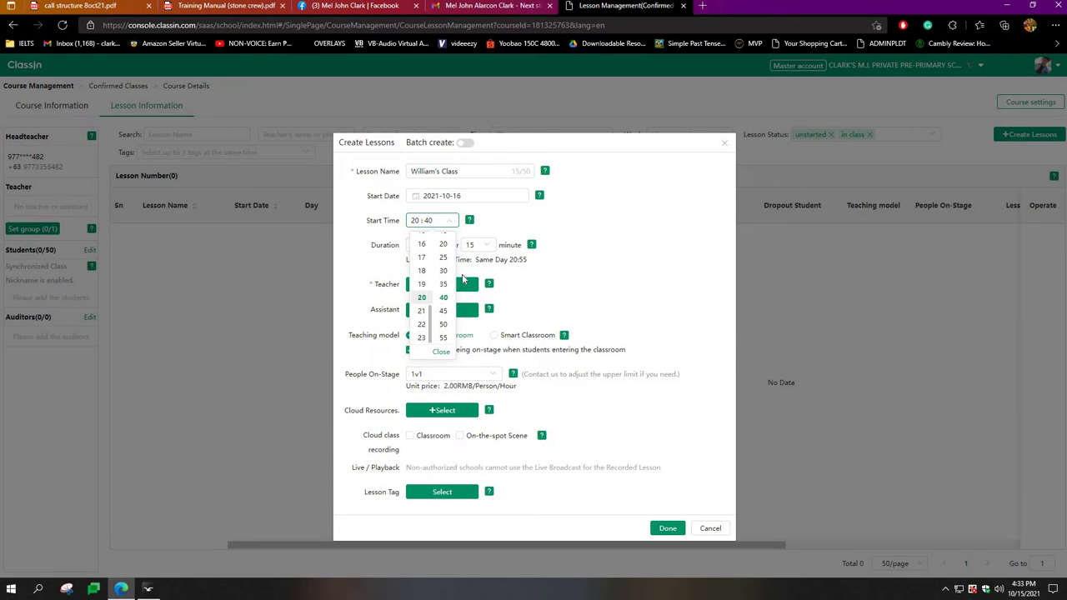
scroll(442, 275, "up", 2)
left_click(443, 239)
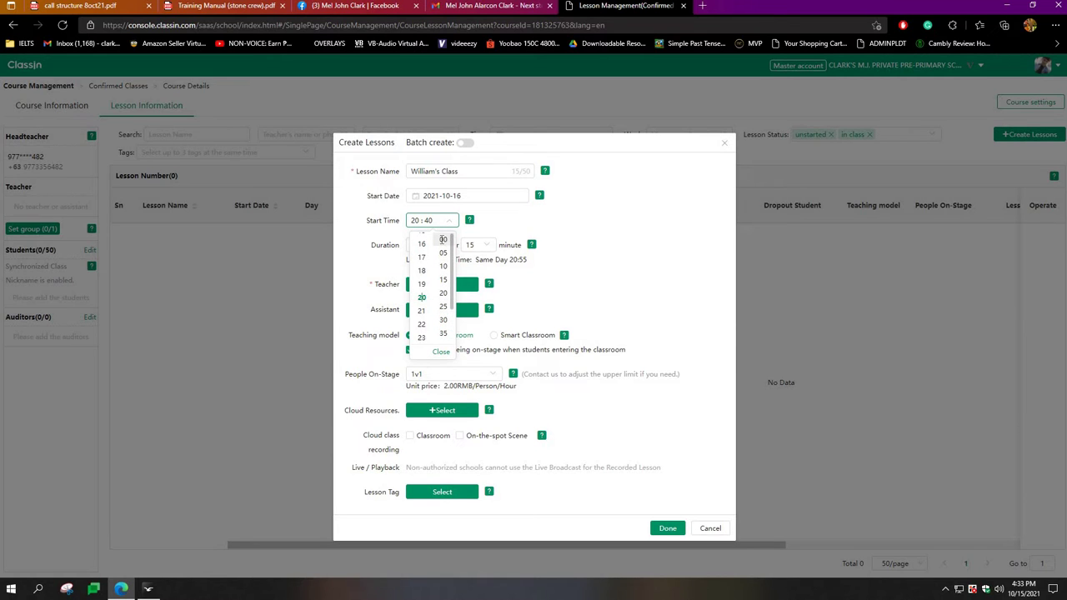
left_click(595, 219)
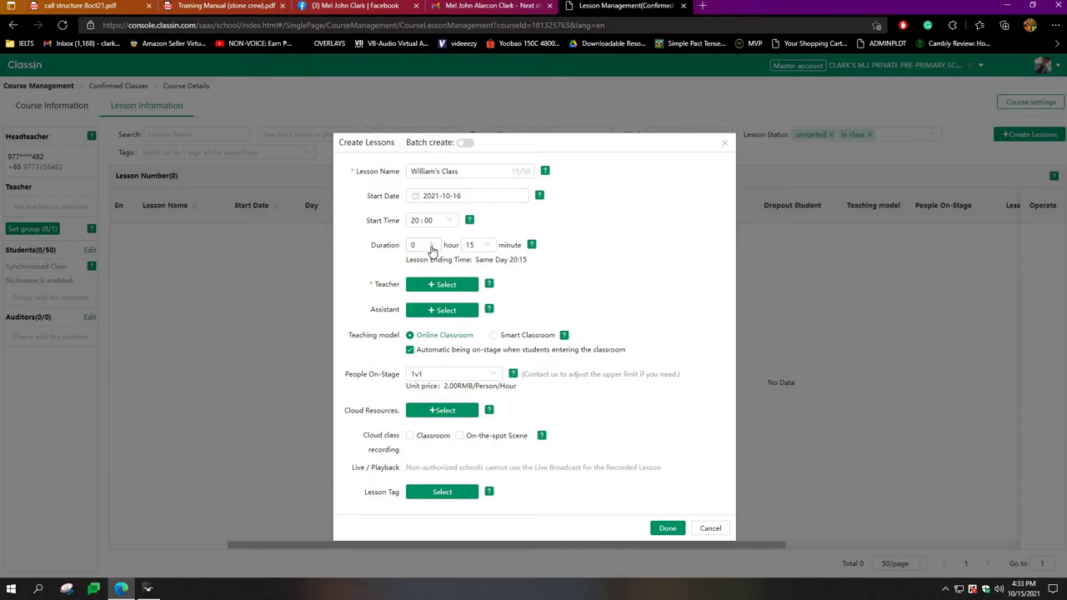
Set the lesson's duration to 0 hours 40 minutes.
left_click(432, 250)
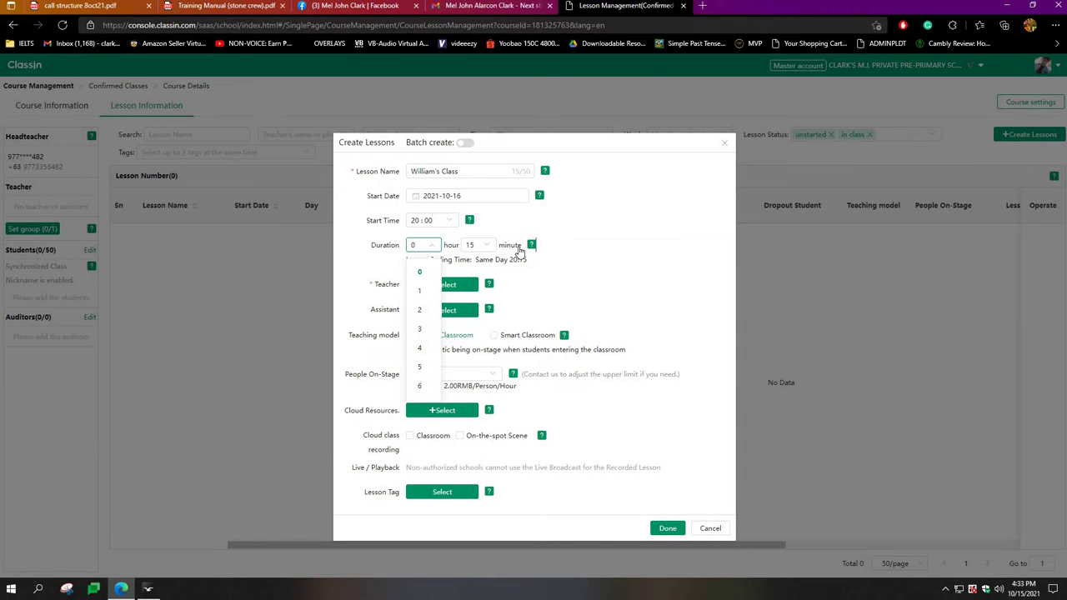
left_click(519, 250)
left_click(487, 249)
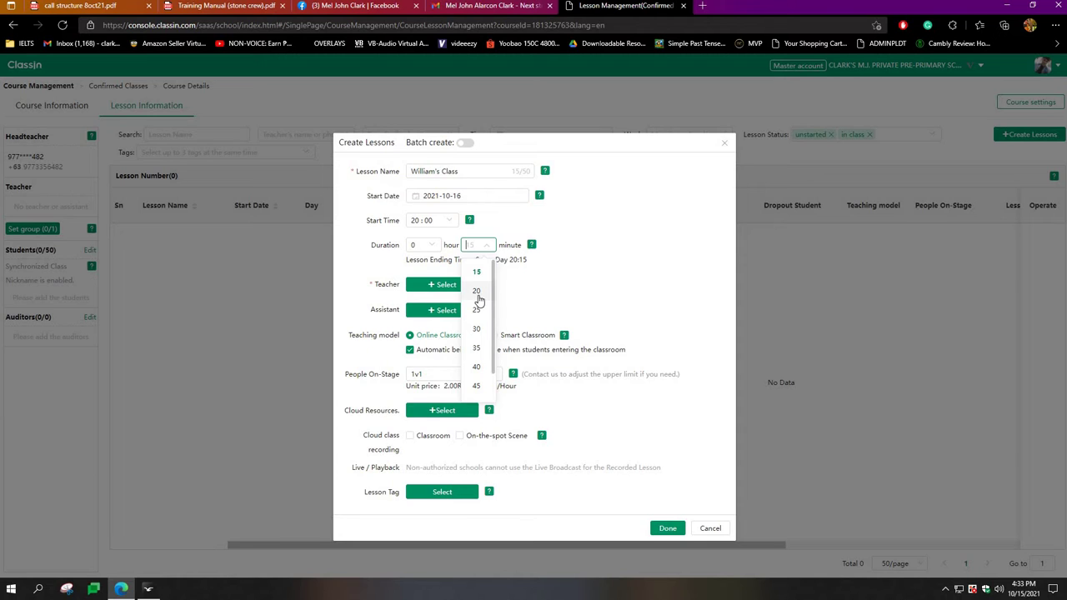
left_click(476, 369)
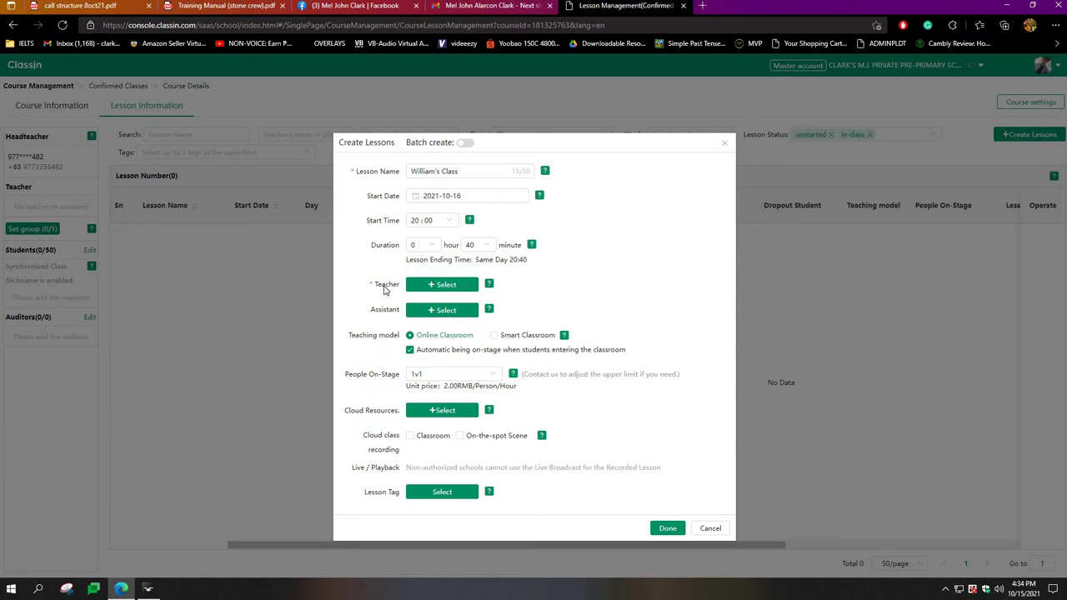
Assign the school's only listed teacher to the lesson.
double_click(387, 284)
left_click(378, 263)
left_click(419, 289)
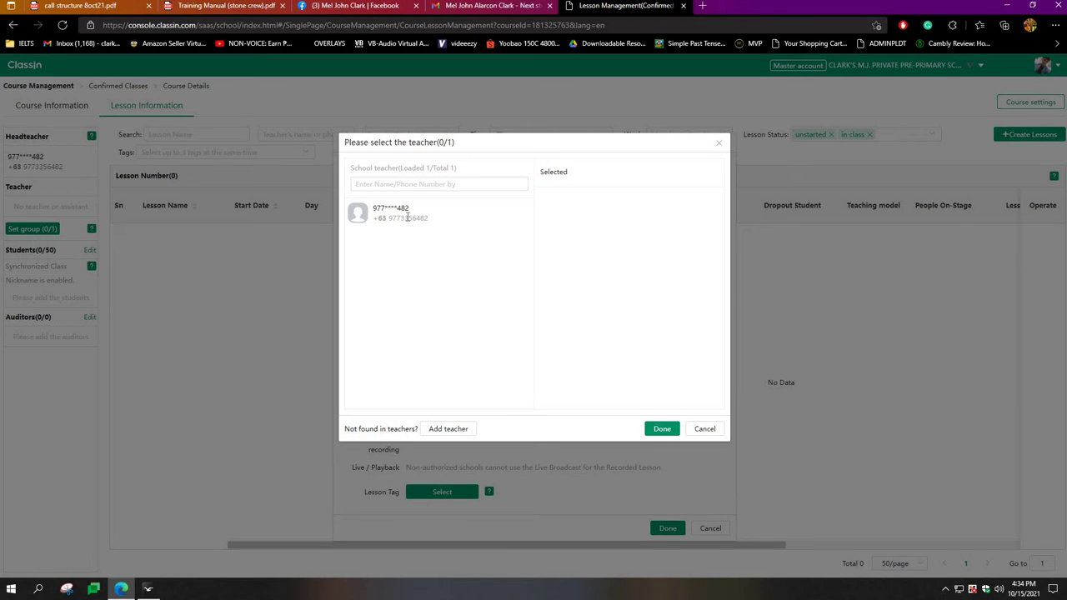
left_click(405, 214)
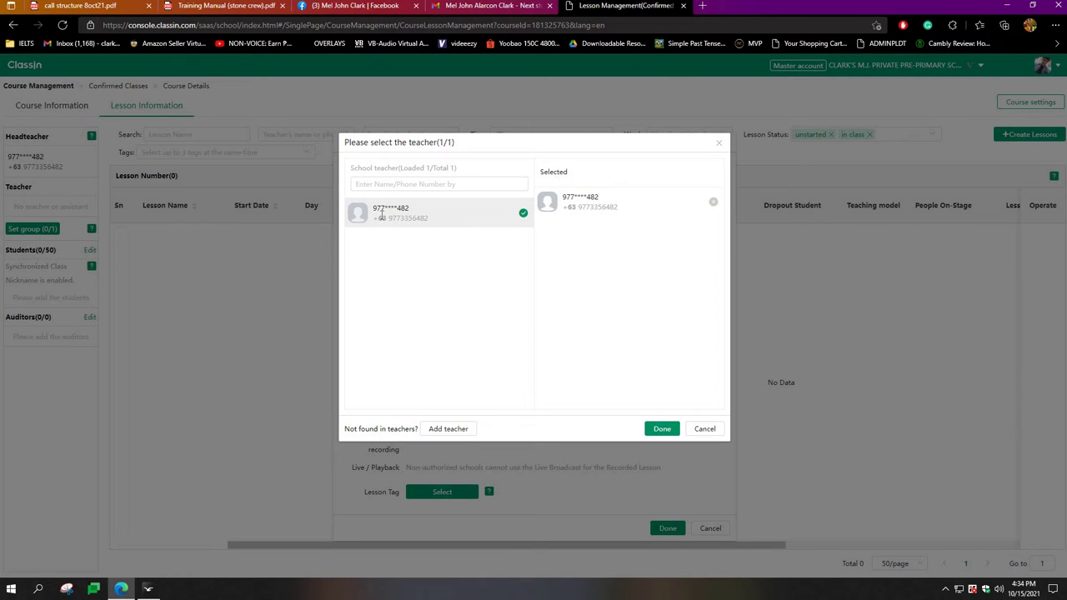
left_click(662, 430)
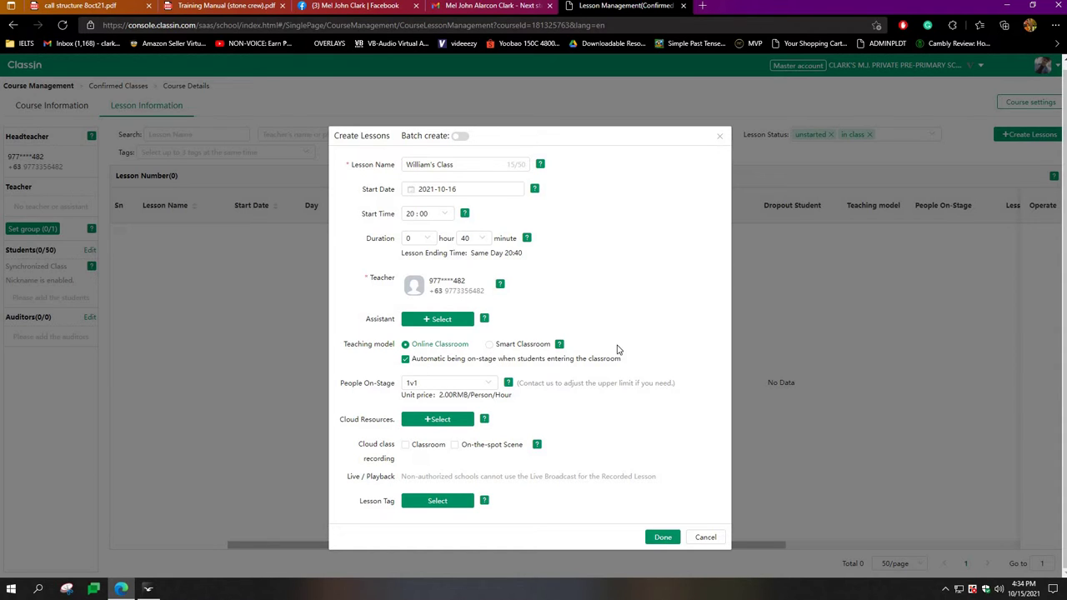
Choose 1v1 for the people on-stage and view the available cloud resource folders without attaching one.
mouse_move(559, 347)
left_click(438, 381)
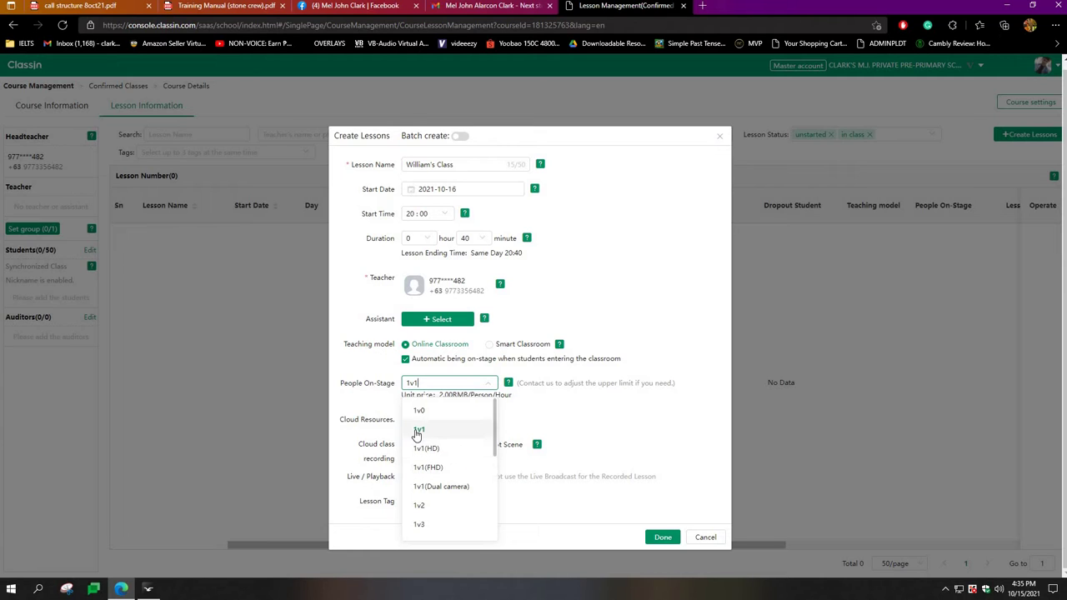
left_click(420, 432)
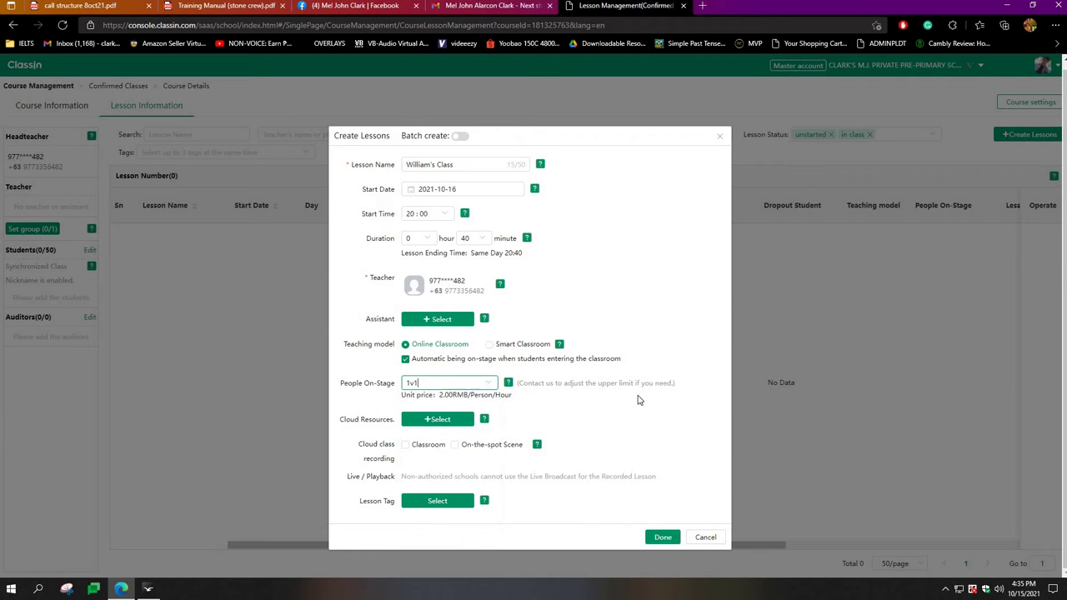
left_click(441, 422)
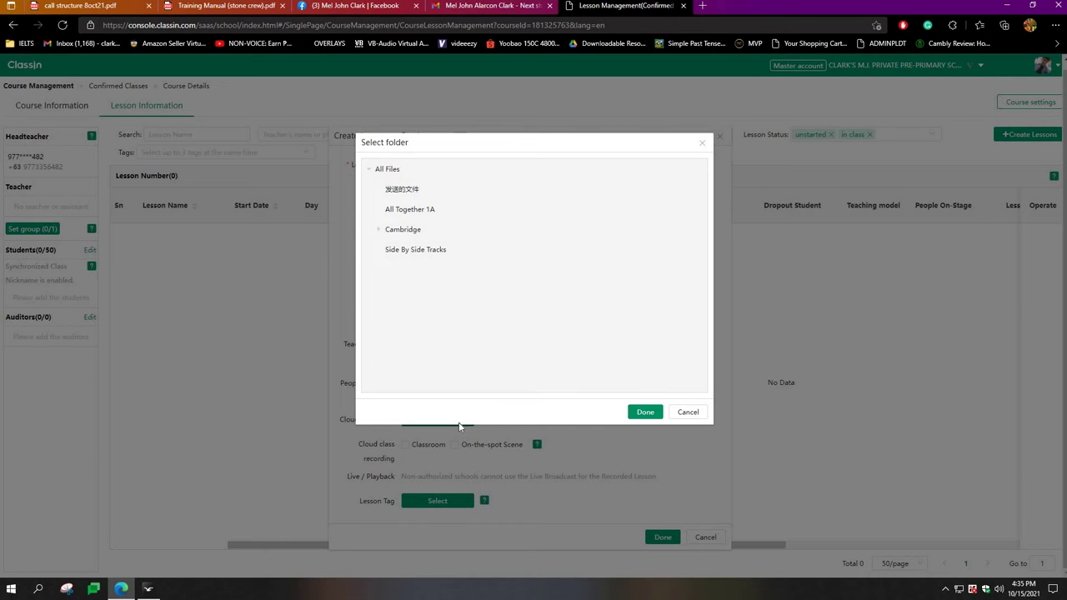
left_click(689, 412)
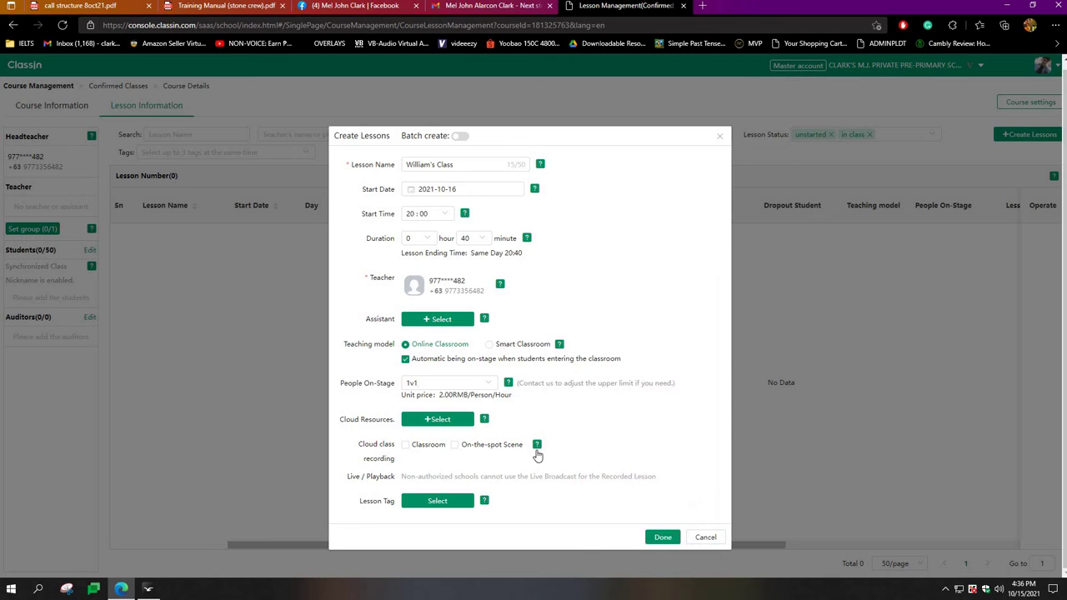
Enable cloud recording of the Classroom and accept the ClassIn Institution (School) Agreement.
mouse_move(538, 452)
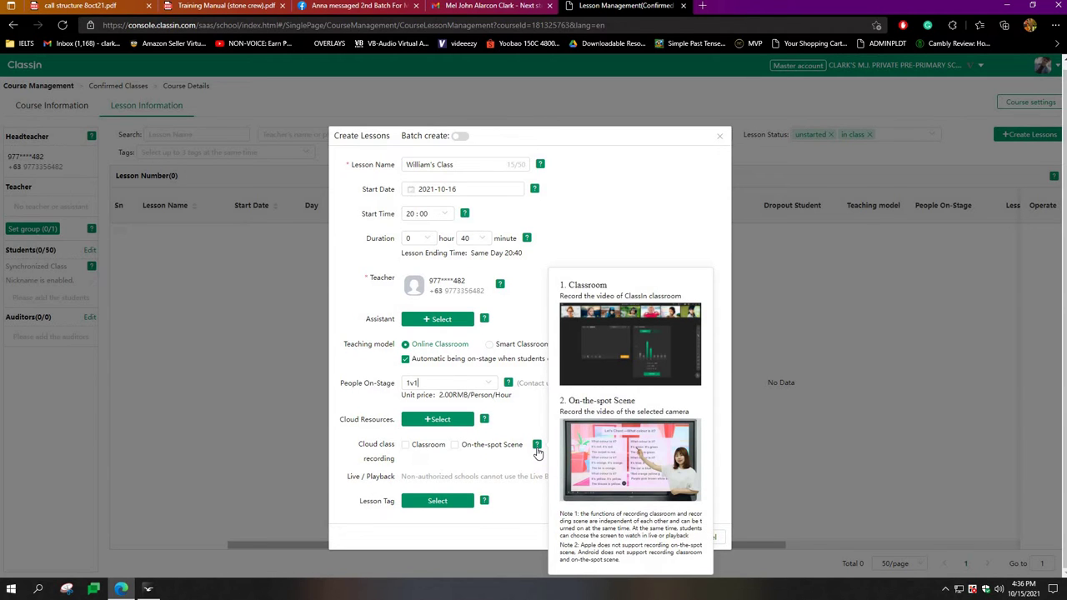
left_click(405, 444)
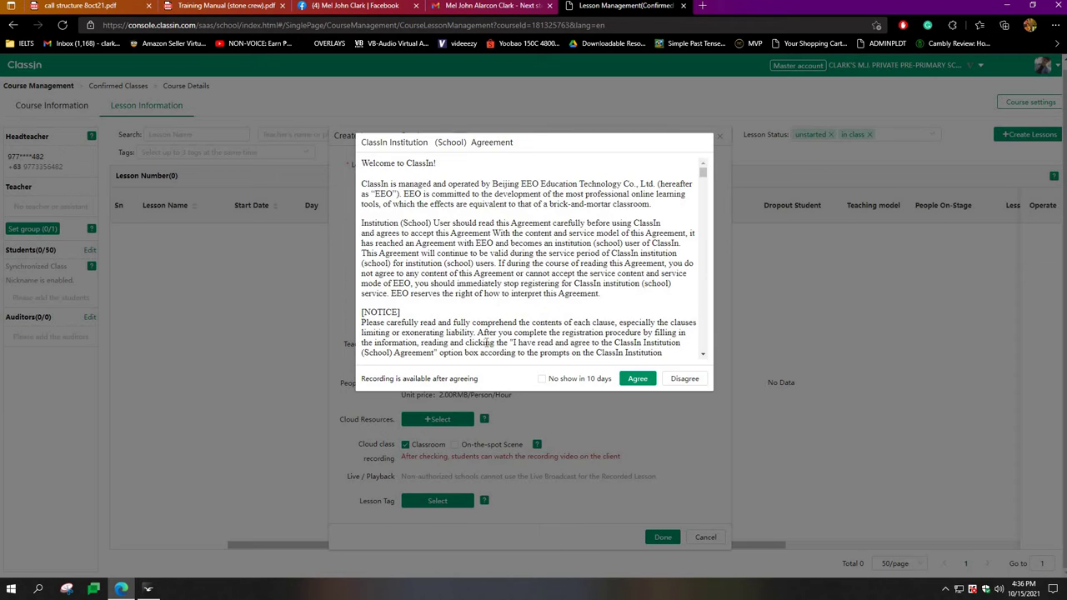
left_click(636, 380)
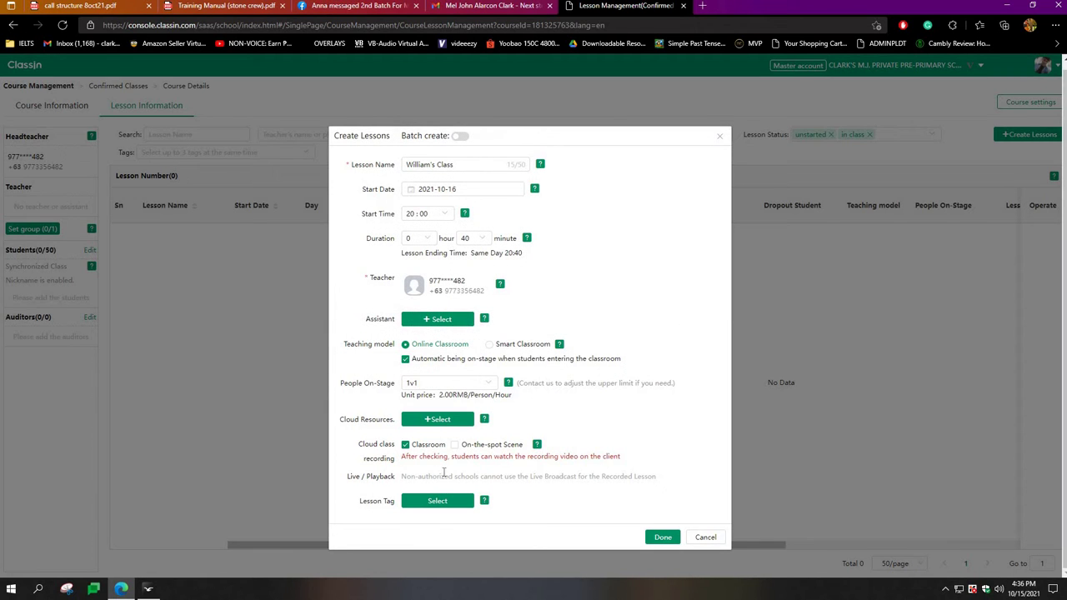
Check the lesson tag options without adding a tag and submit the new lesson.
left_click(433, 503)
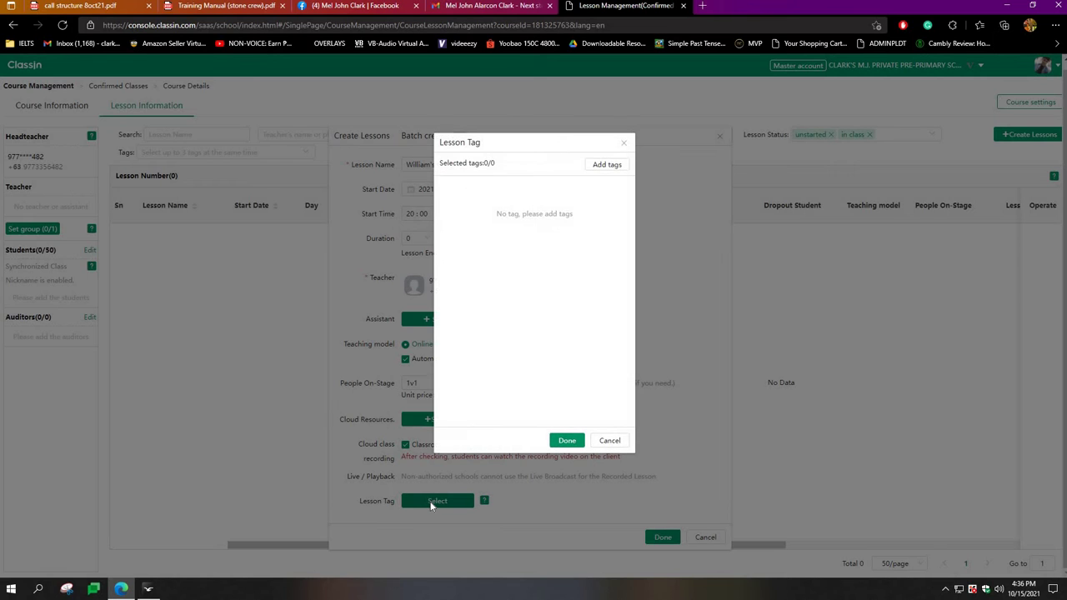
left_click(617, 447)
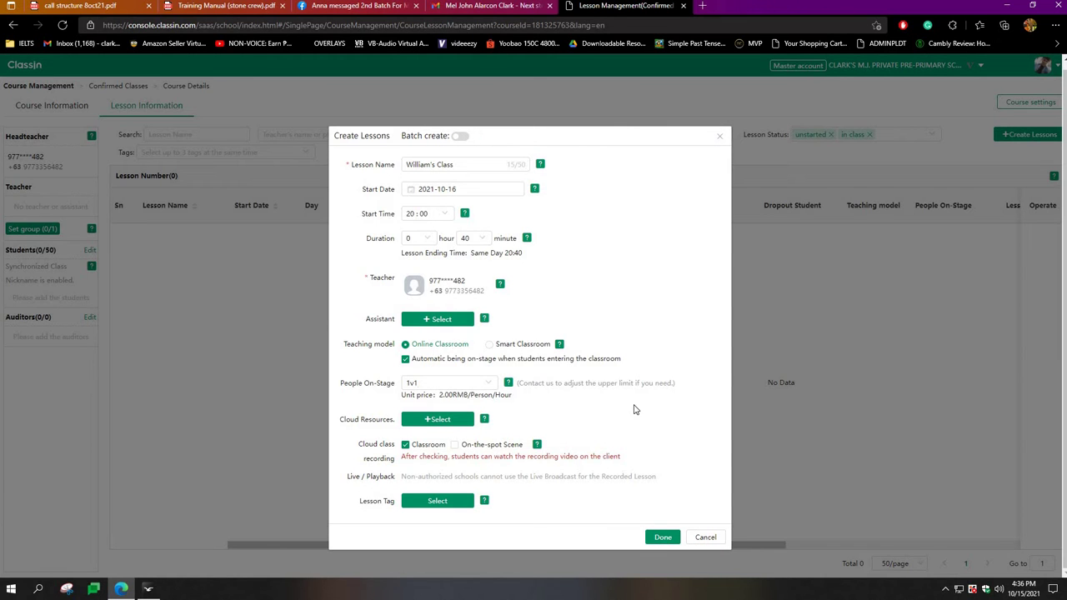
left_click(663, 538)
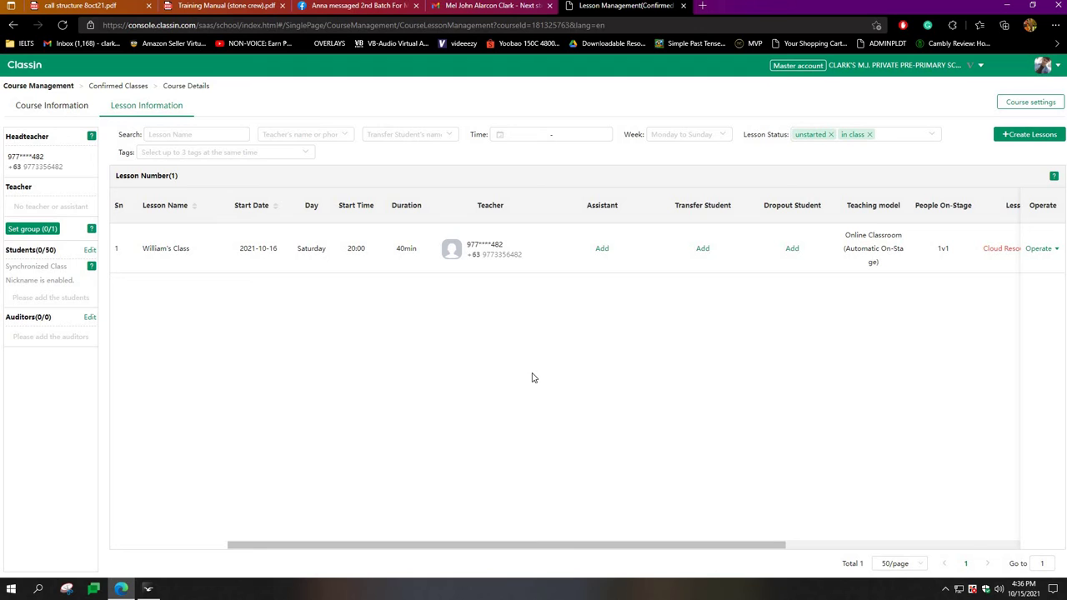
Add the student the lesson is named after as its transfer student.
left_click(702, 248)
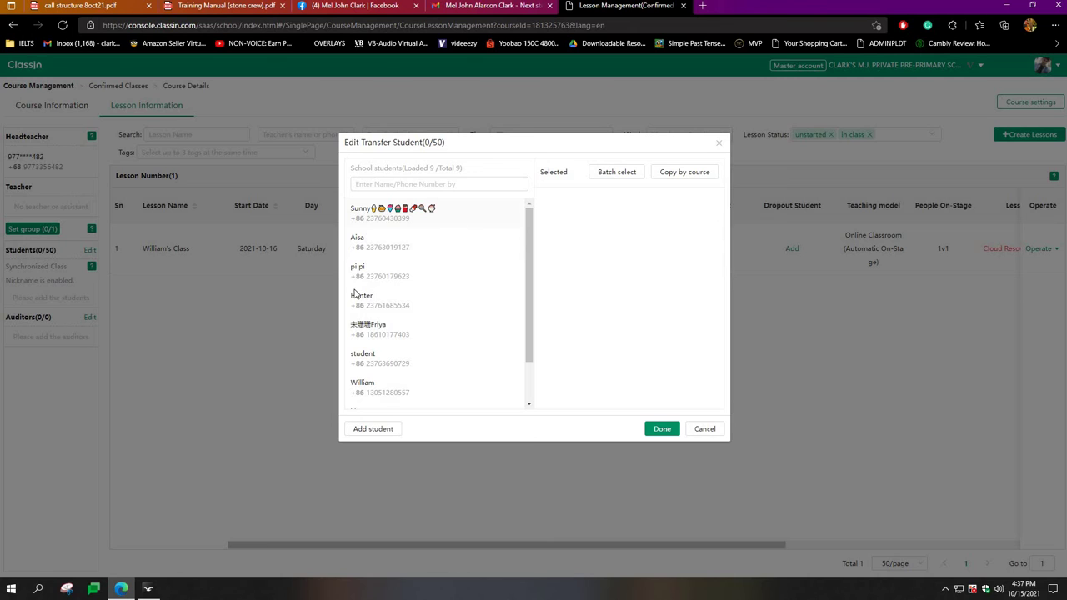
scroll(382, 291, "down", 2)
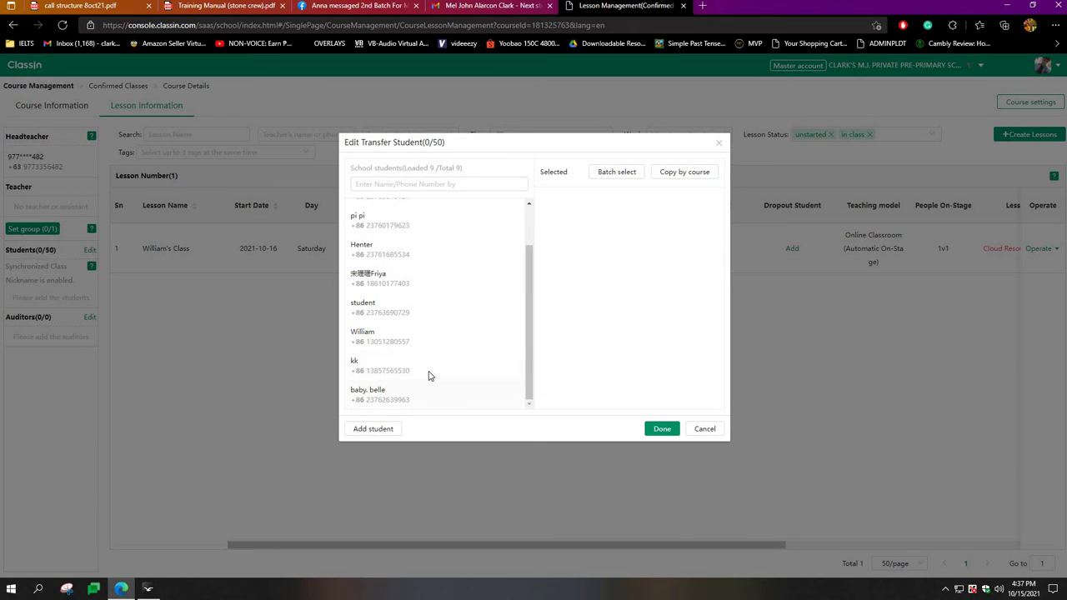
left_click(362, 334)
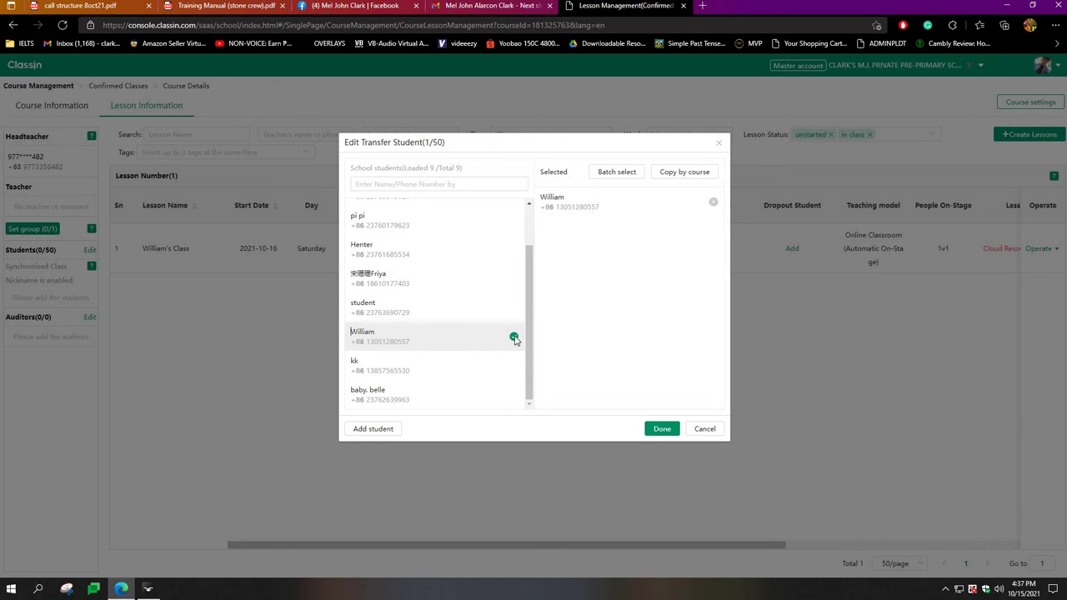
left_click(663, 430)
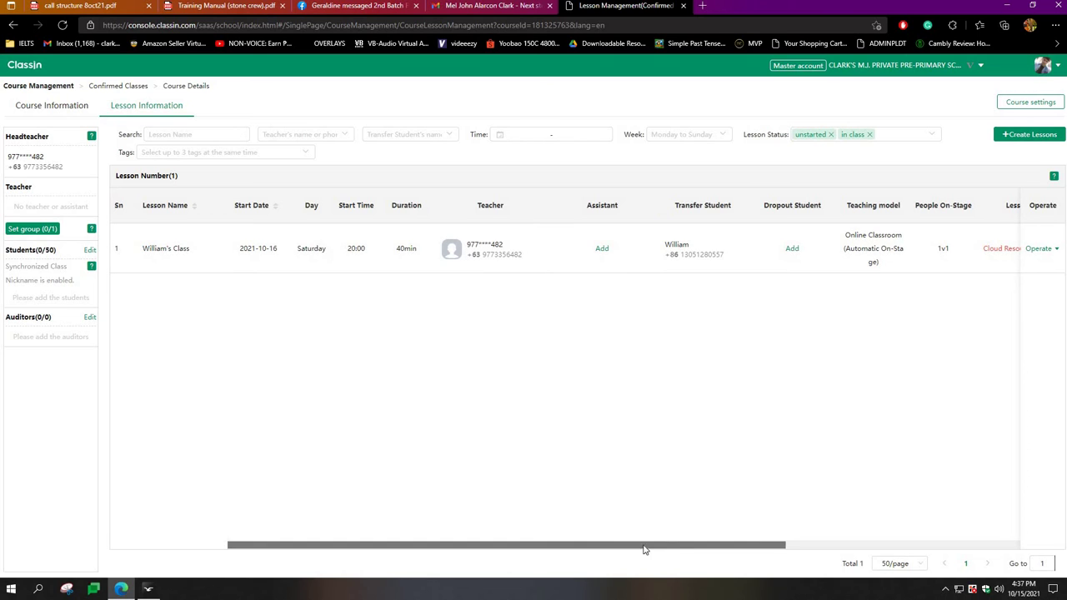
Look over the lesson's remaining columns in the lesson list and switch to the ClassIn desktop app.
left_click_drag(643, 549, 946, 553)
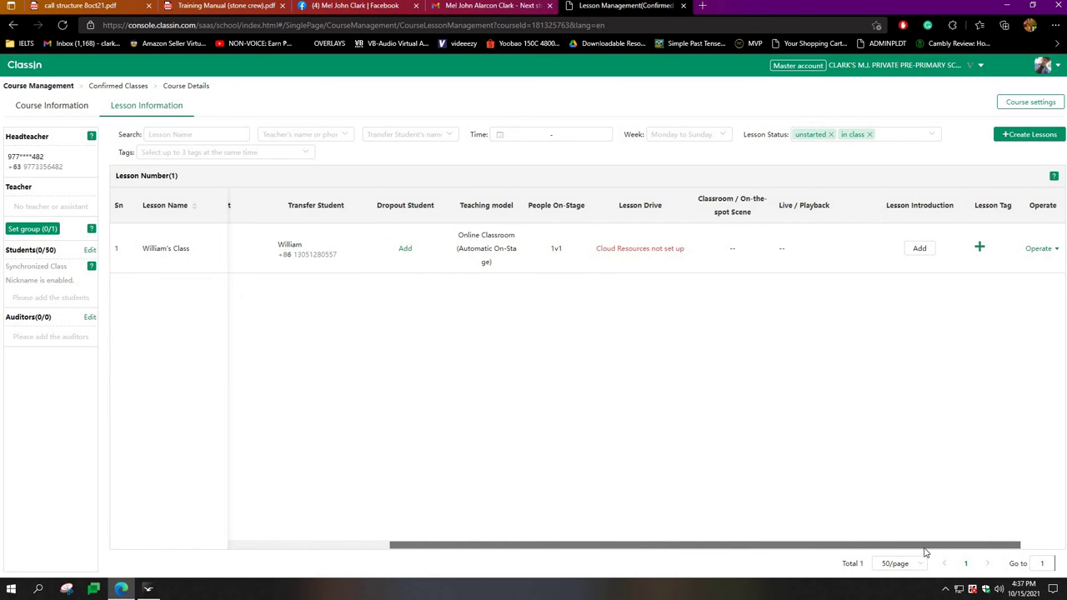
left_click_drag(563, 549, 477, 542)
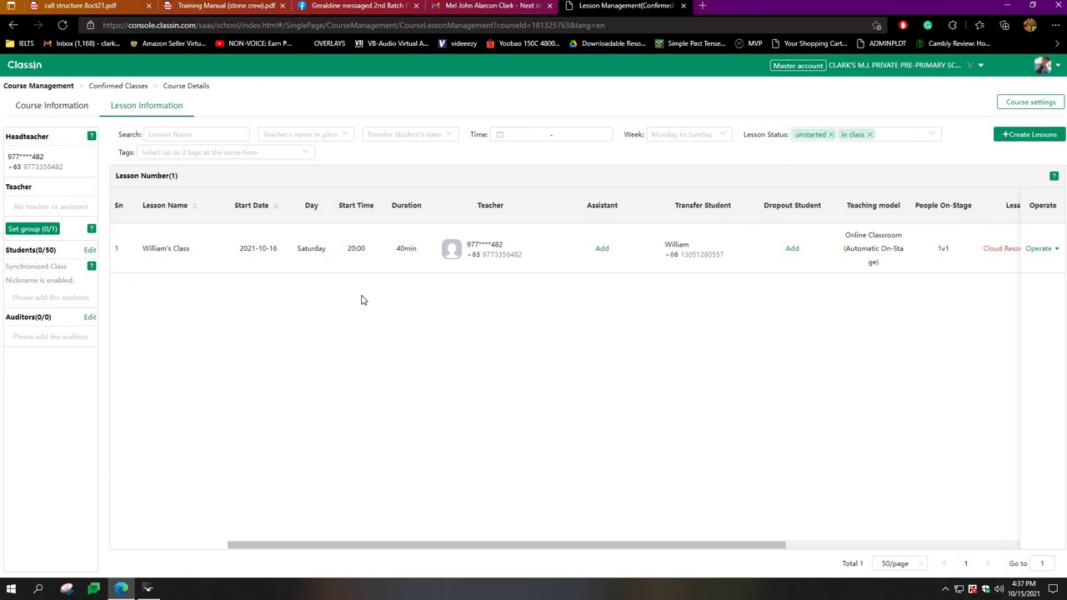
left_click(149, 589)
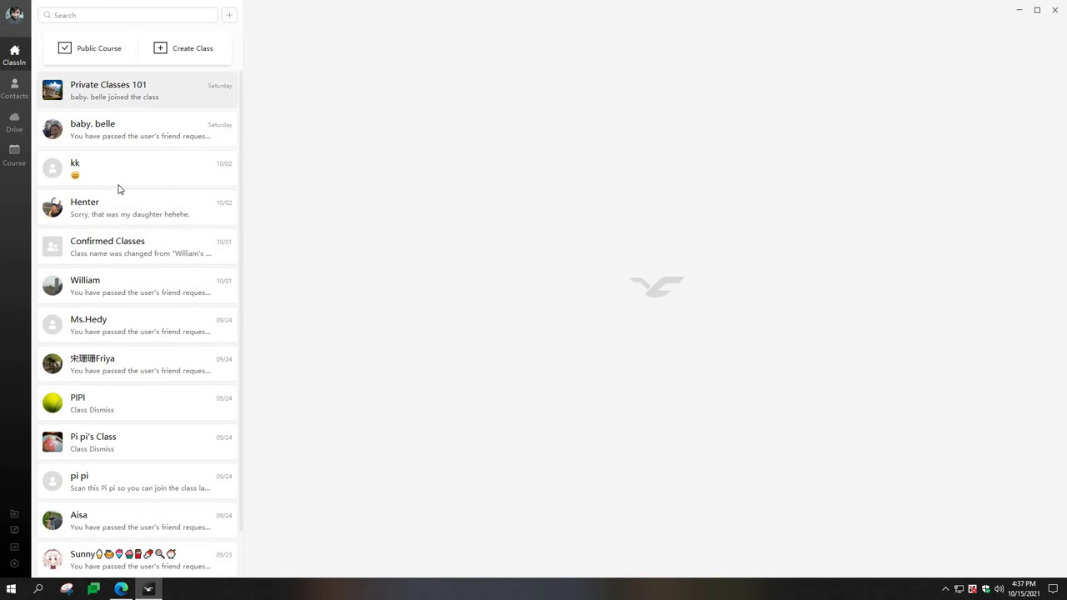
Find the Confirmed Classes class among the conversations and open its list of course lessons.
scroll(130, 200, "down", 1)
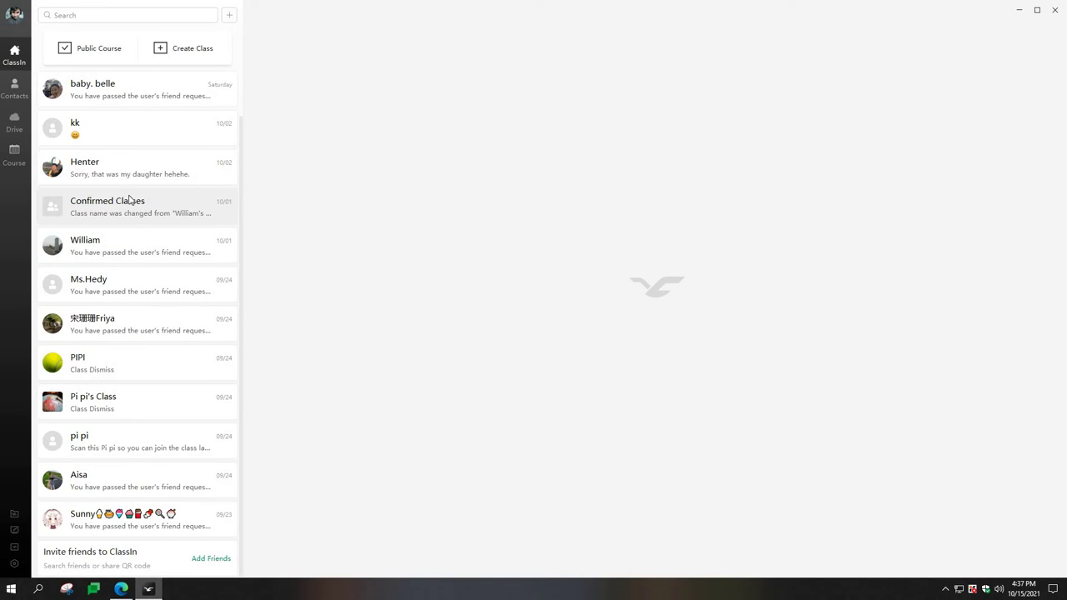
scroll(129, 200, "up", 1)
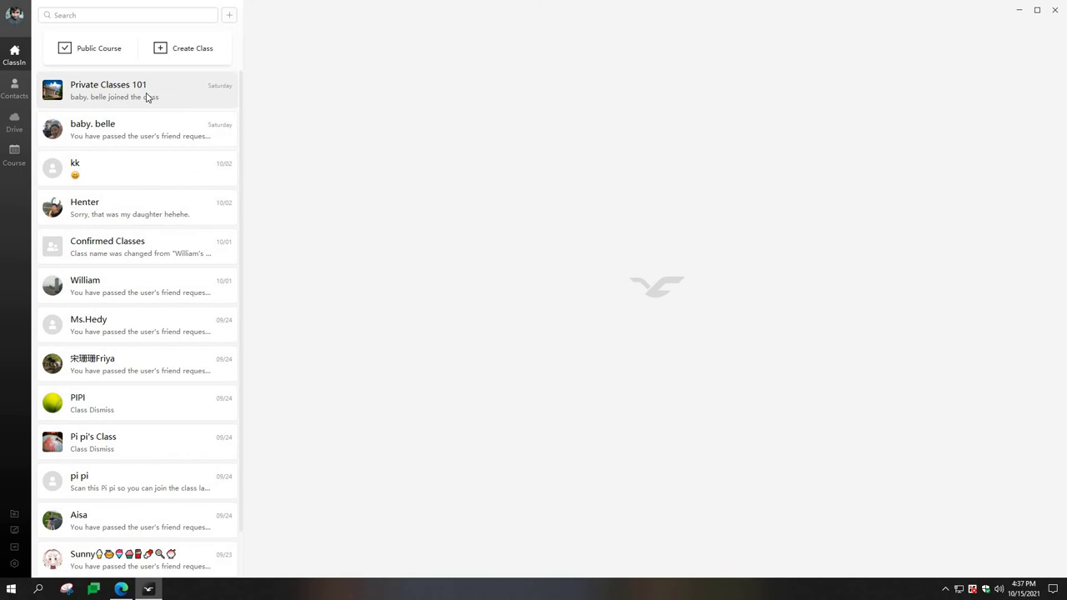
left_click(125, 249)
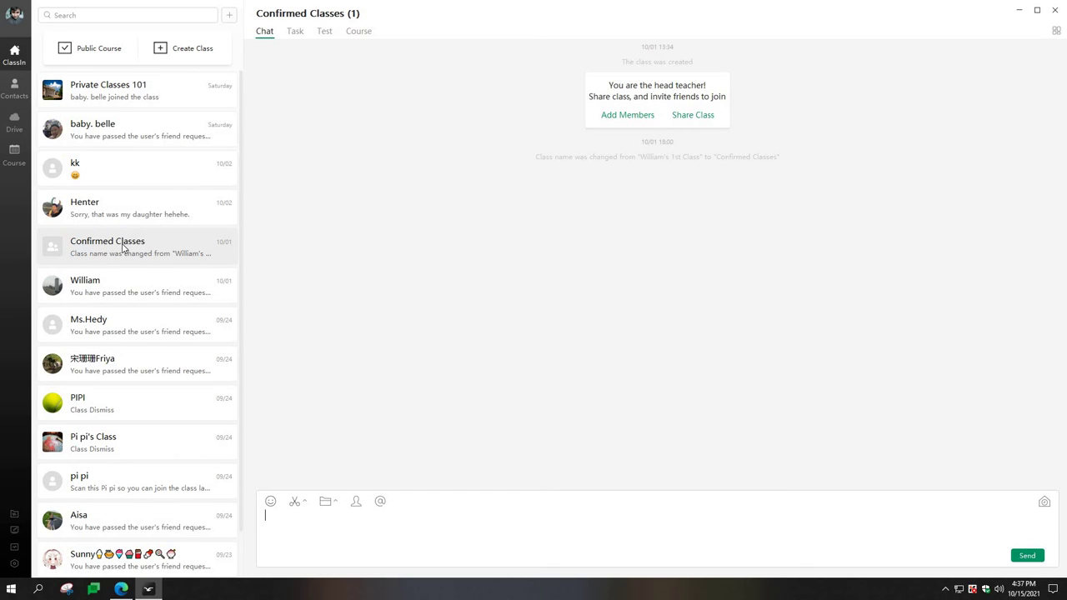
left_click(353, 34)
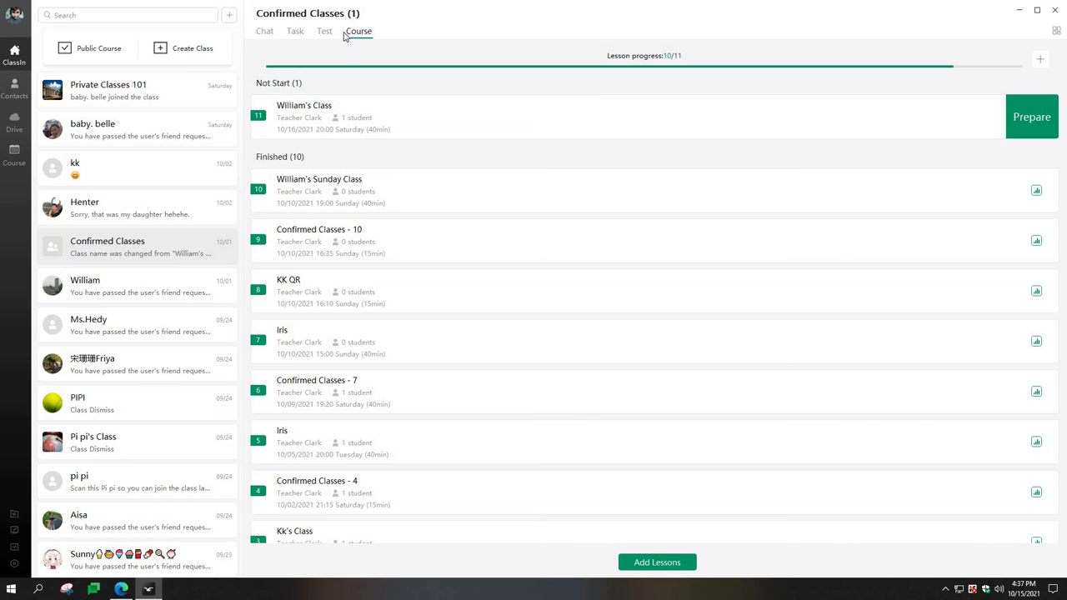
Check the class chat, return to the course lessons, and review the details of the lesson that has not started.
left_click(273, 35)
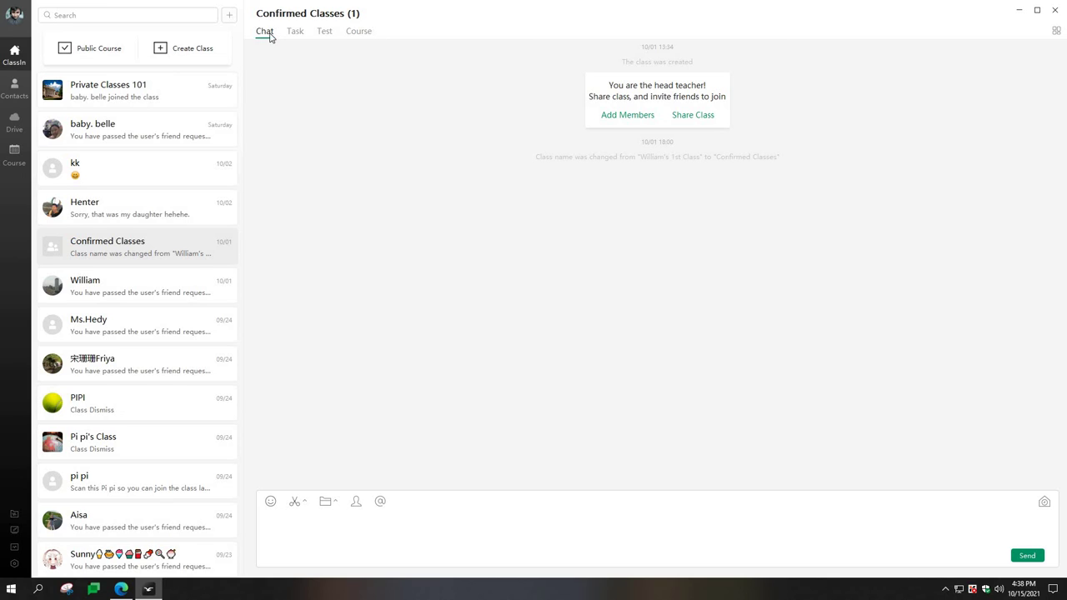
left_click(360, 32)
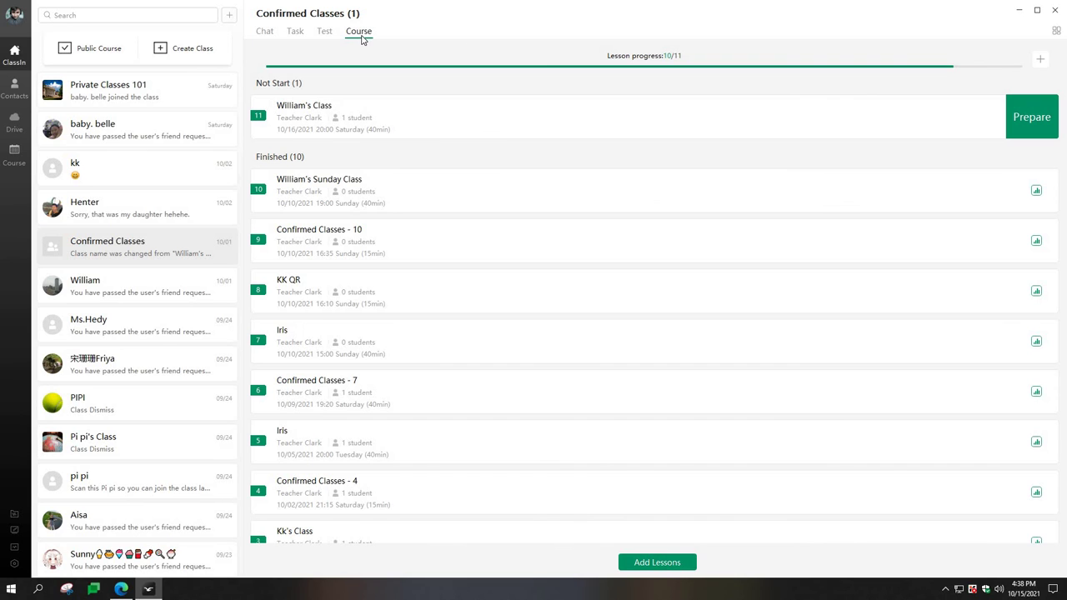
left_click(411, 125)
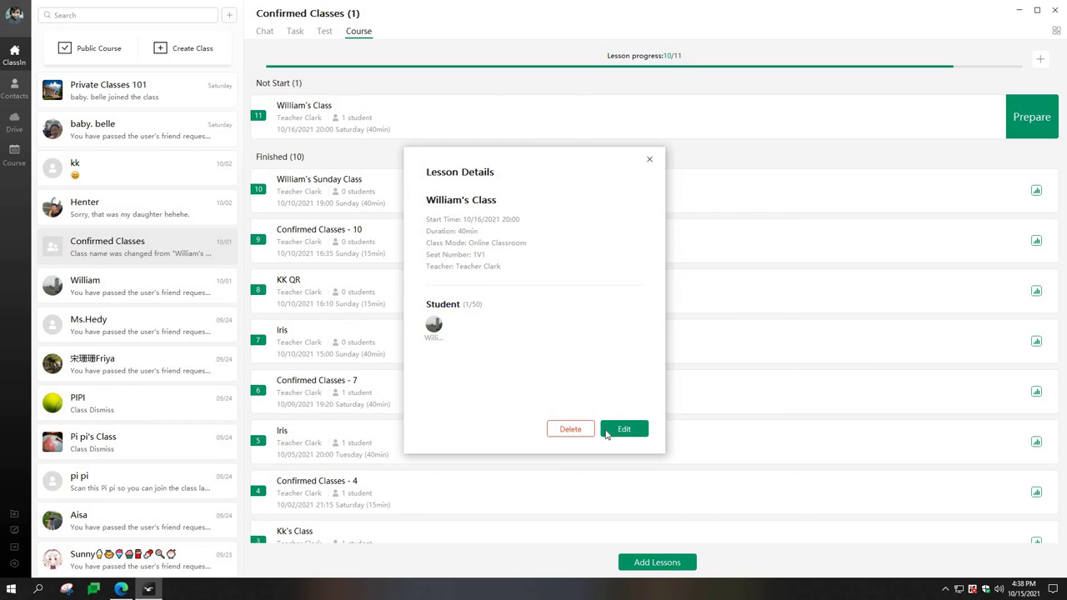
left_click(650, 161)
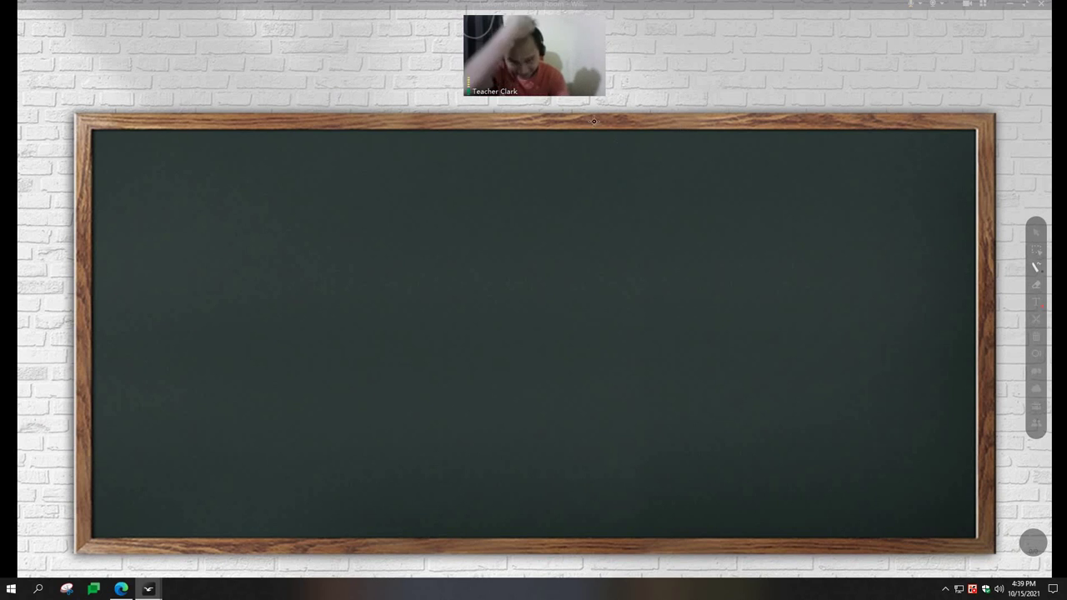
Move the teacher's video from its seat onto the blackboard to enlarge it, and return it to its seat.
mouse_move(557, 60)
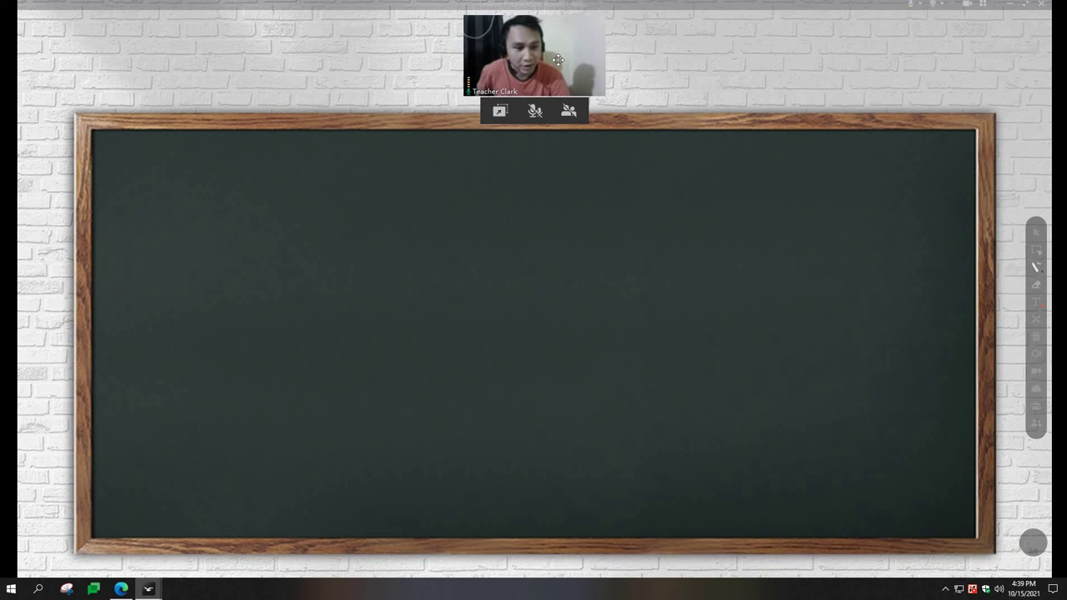
left_click_drag(558, 60, 1000, 114)
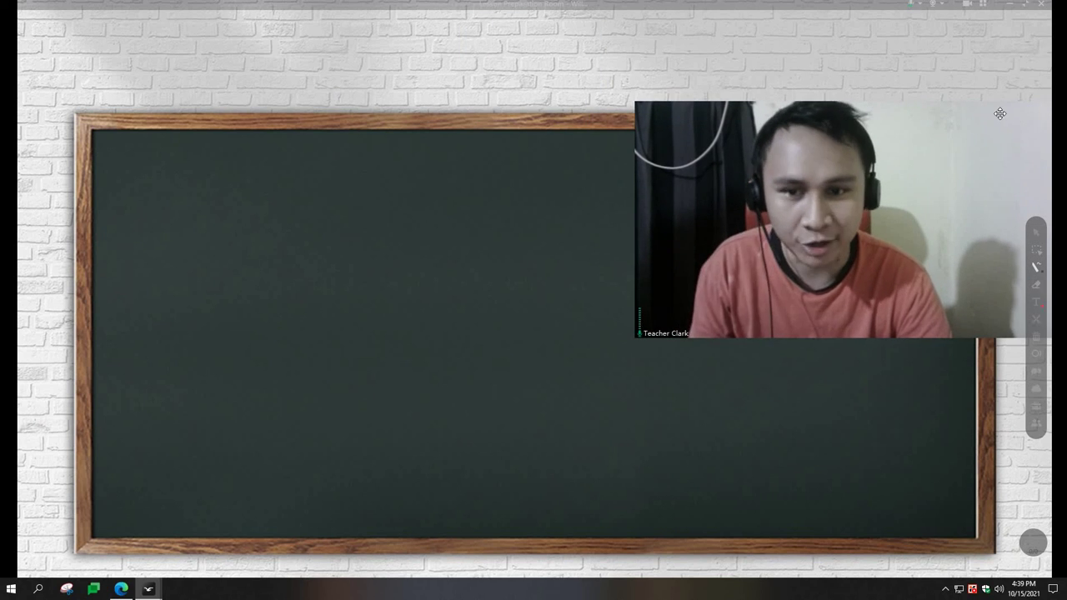
double_click(1000, 114)
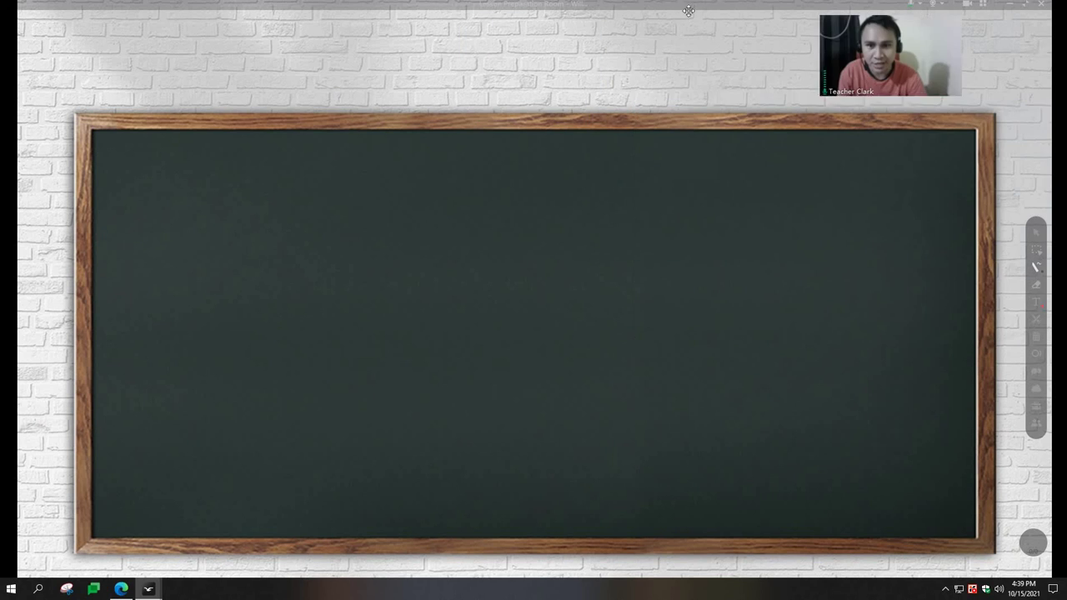
Look at the My Drive courseware bank inside the classroom and close it.
left_click(1038, 391)
left_click(740, 143)
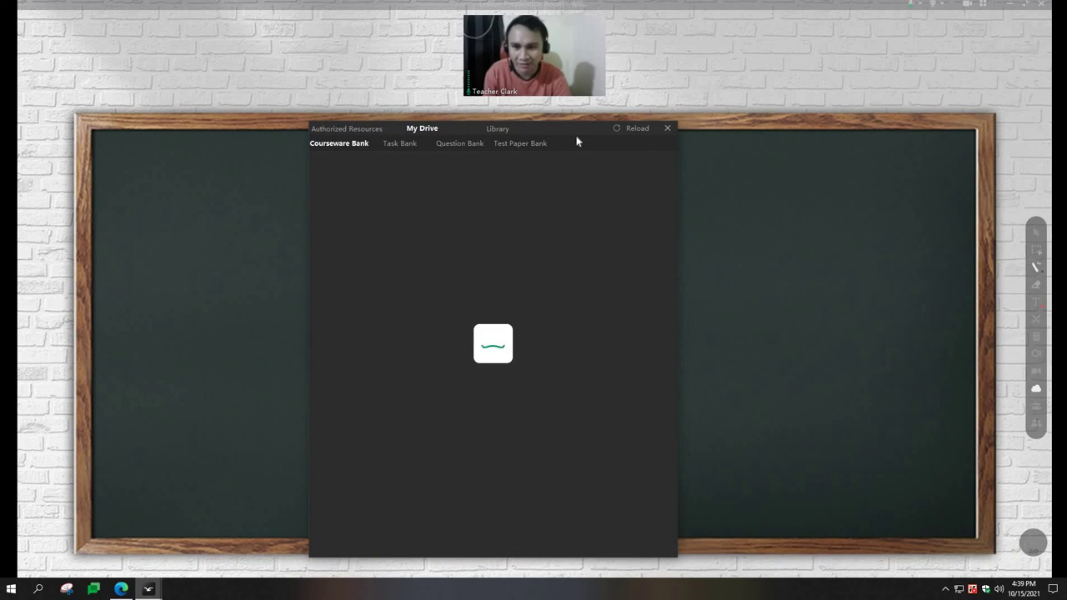
left_click(668, 128)
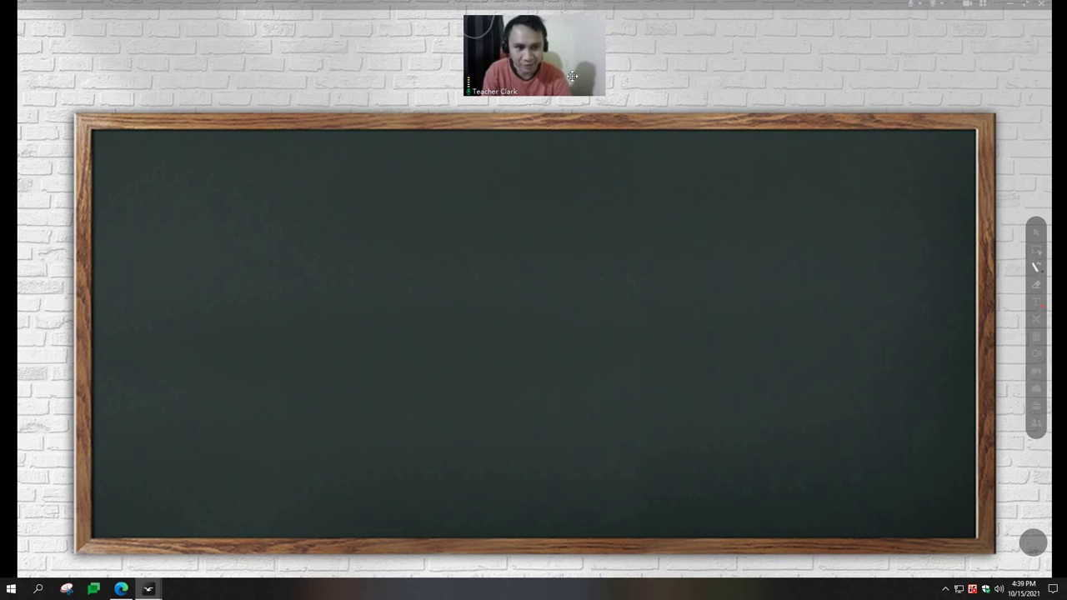
Demonstrate enlarging the teacher's video over the middle of the blackboard, put it back in its seat, and leave the classroom.
mouse_move(558, 63)
left_click_drag(557, 63, 529, 225)
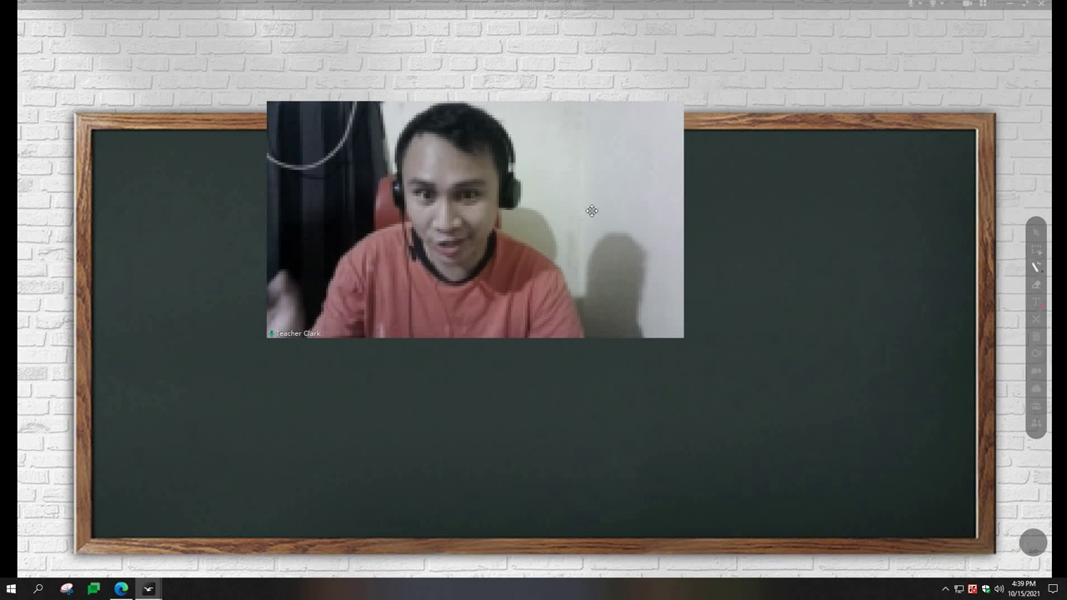
left_click_drag(481, 245, 560, 55)
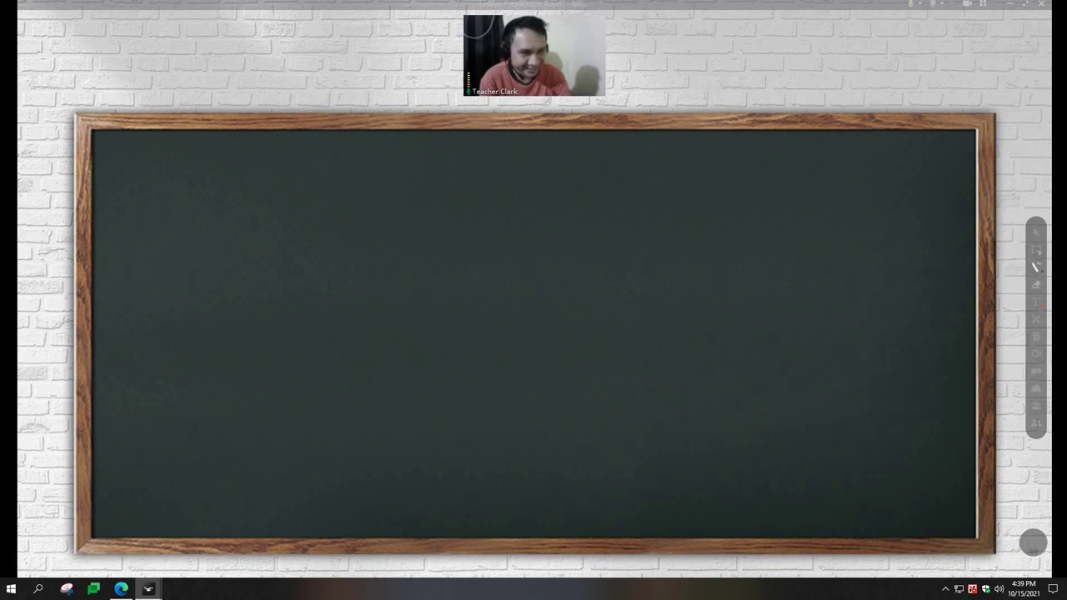
left_click(1041, 6)
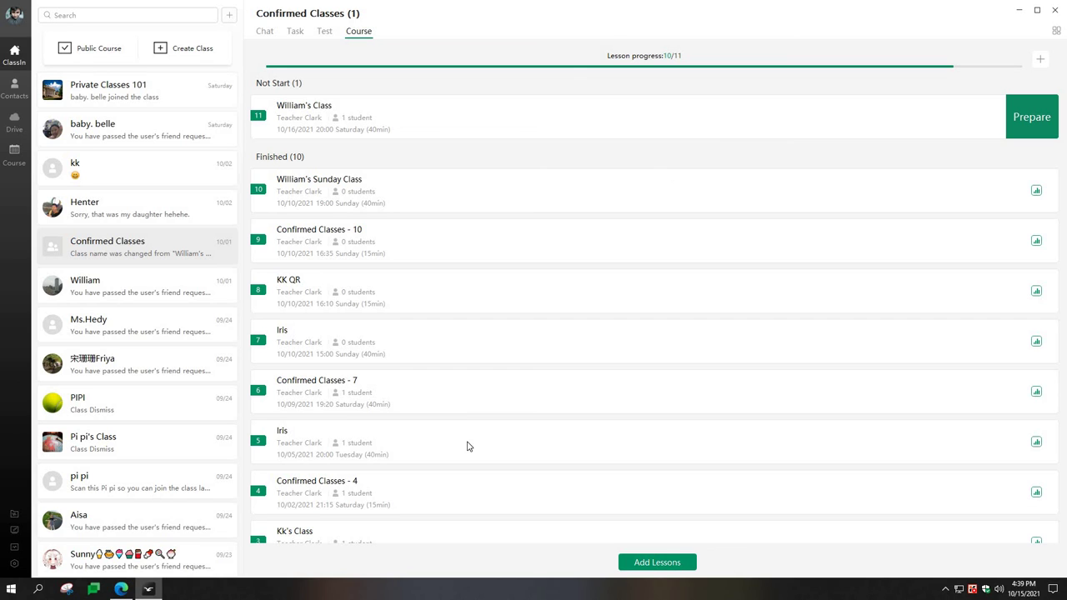